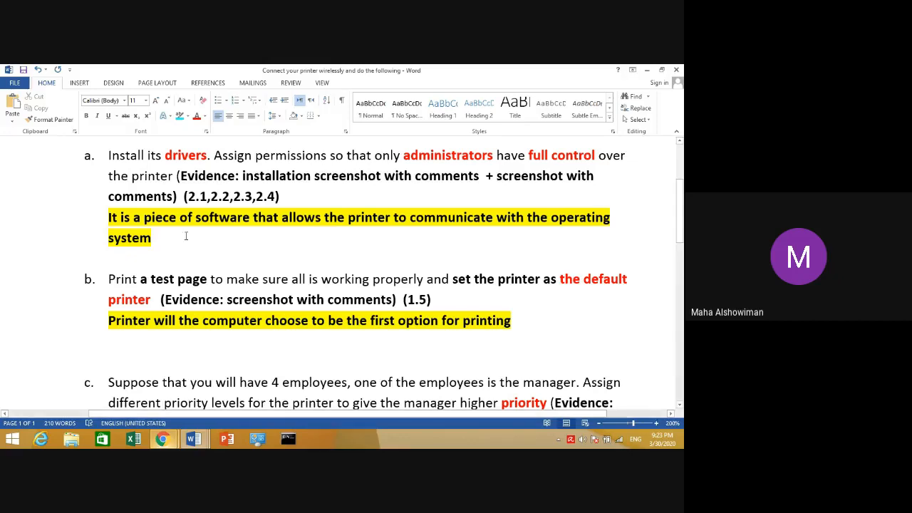
# - Open Devices and Printers from the Control Panel and start adding a printer
pyautogui.rightClick(12, 440)
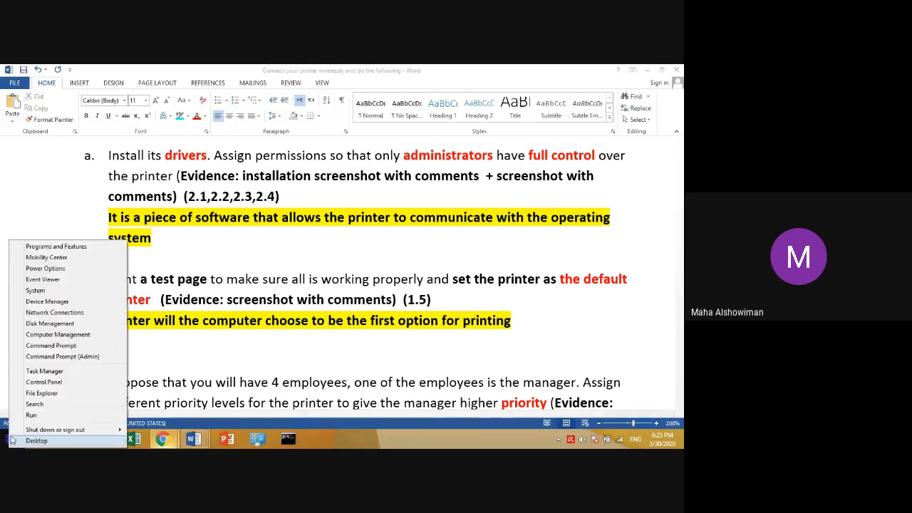
pyautogui.click(37, 382)
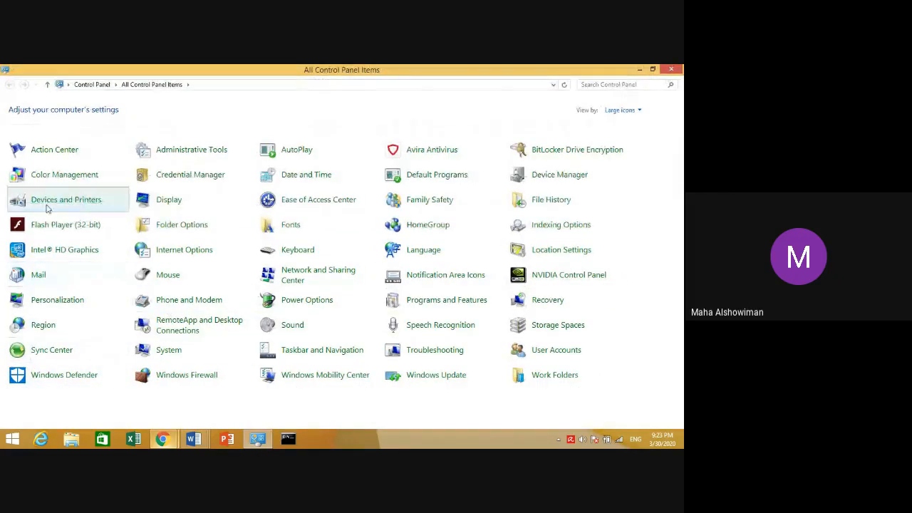
pyautogui.click(61, 201)
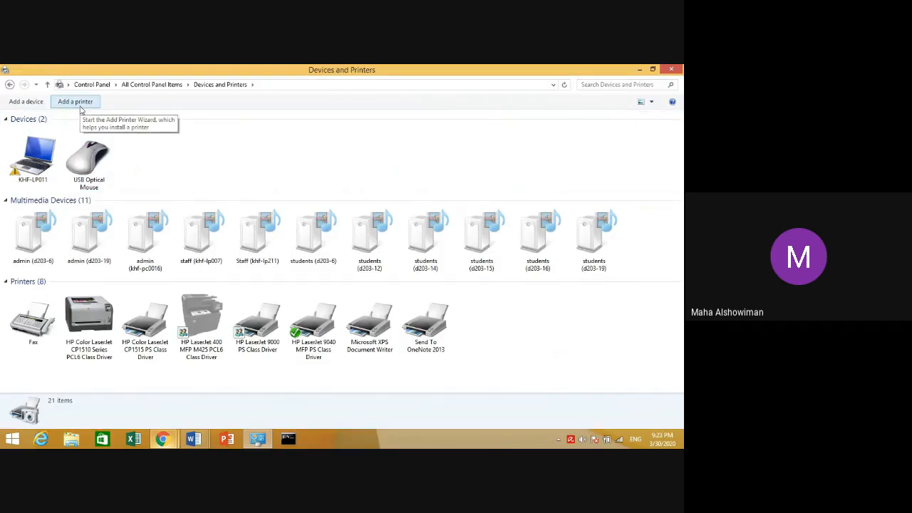
pyautogui.click(78, 103)
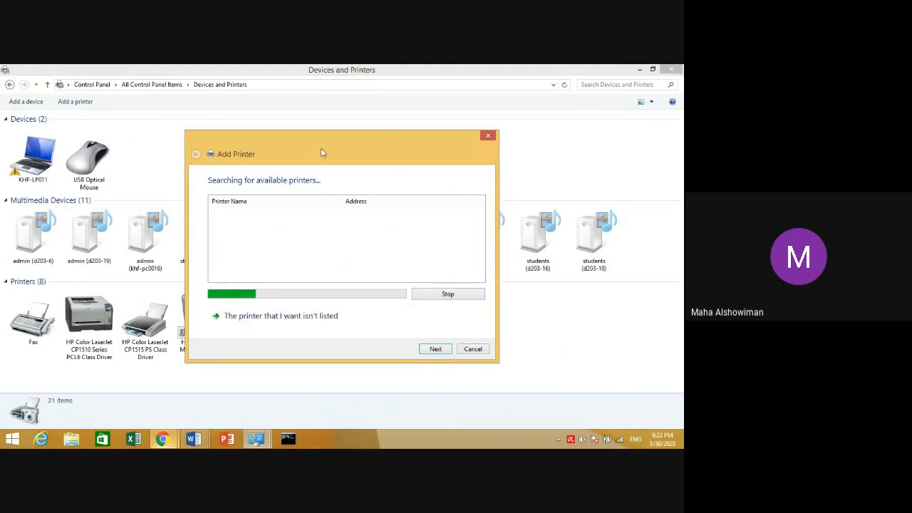
pyautogui.moveTo(320, 147); pyautogui.dragTo(300, 116)
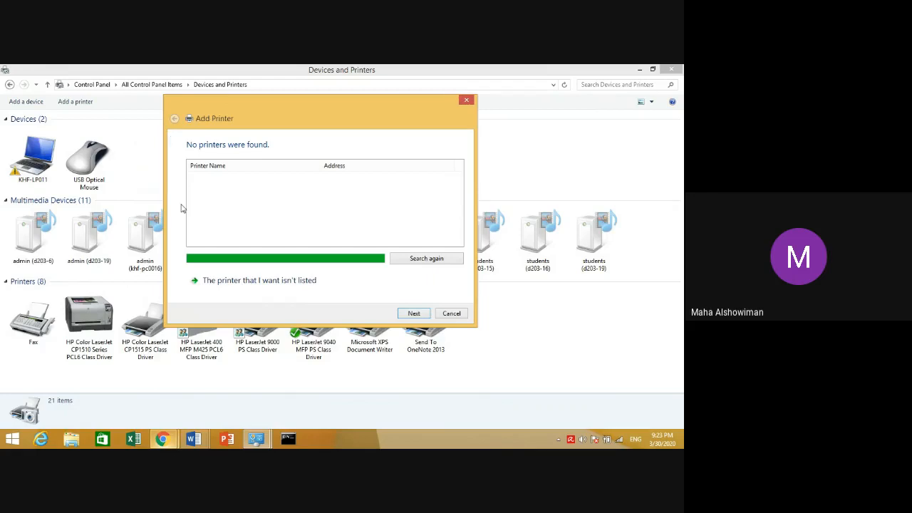
# - Choose to add an unlisted local or network printer with manual settings, using the existing port LPT1: (Printer Port)
pyautogui.click(259, 291)
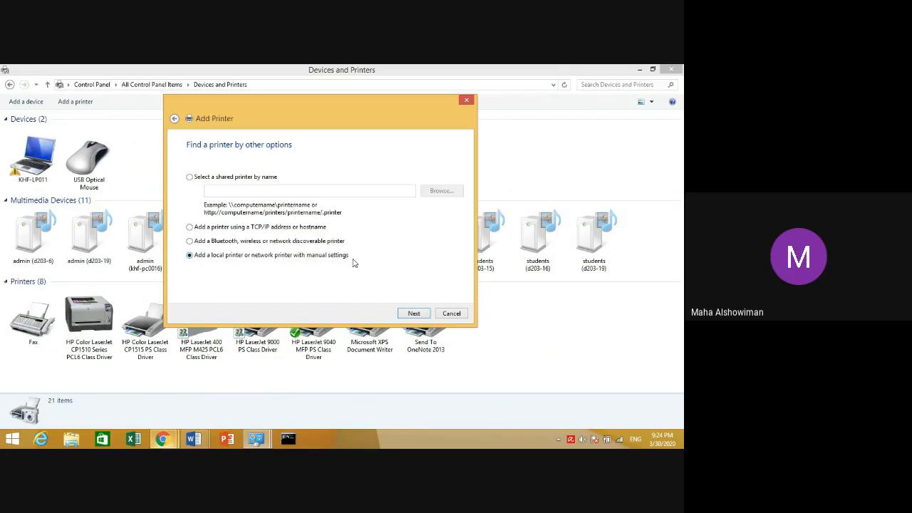
pyautogui.click(414, 314)
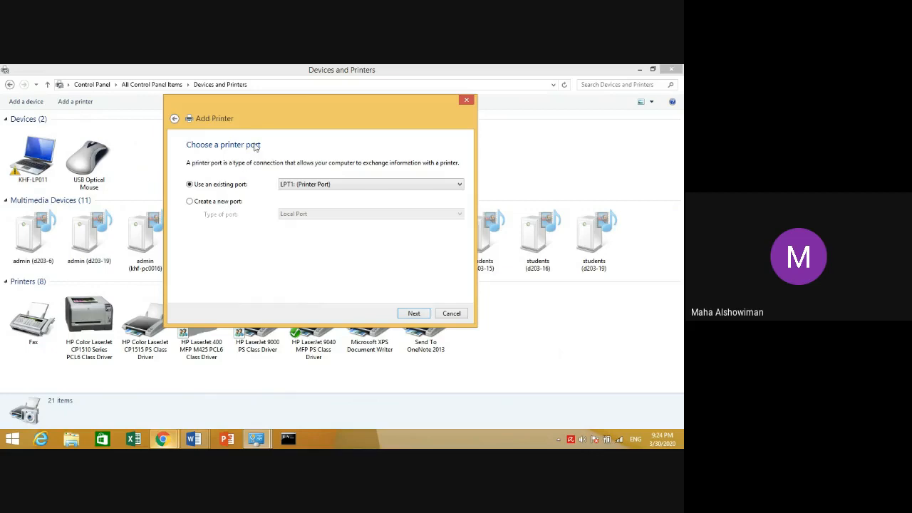
pyautogui.moveTo(290, 105); pyautogui.dragTo(295, 125)
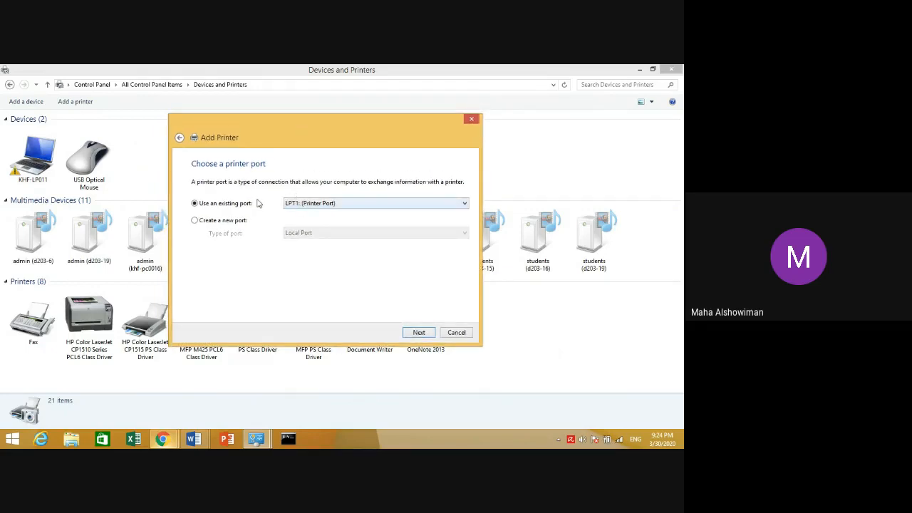
pyautogui.click(418, 332)
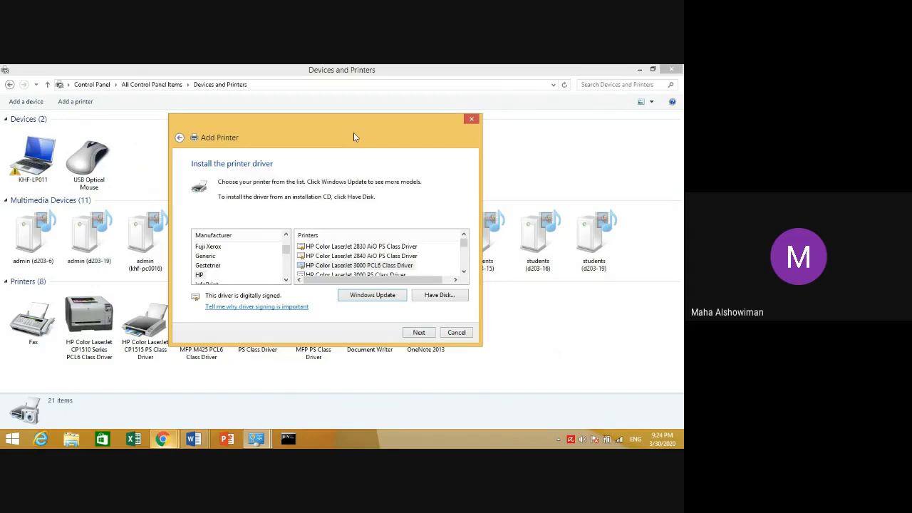
# - Select HP as manufacturer and HP Color LaserJet 3000 PS Class Driver as the printer driver to install
pyautogui.moveTo(353, 132); pyautogui.dragTo(356, 124)
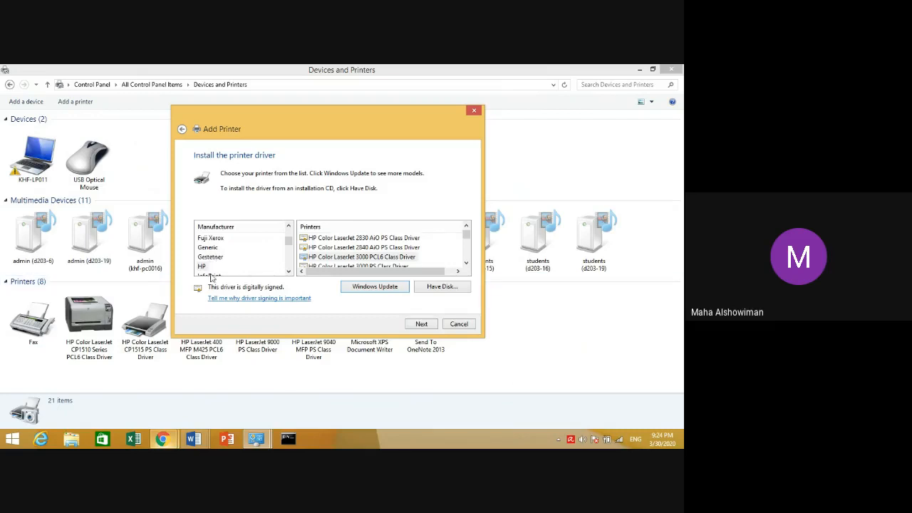
pyautogui.click(202, 267)
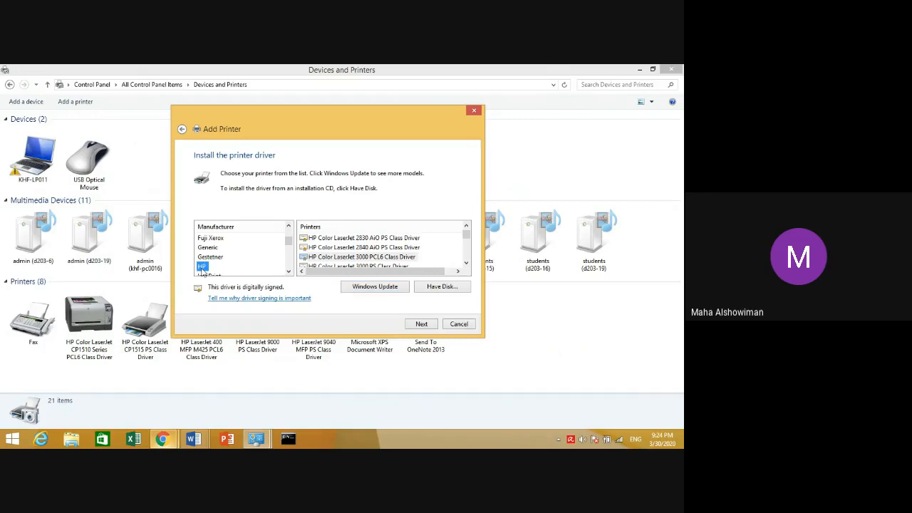
pyautogui.click(466, 264)
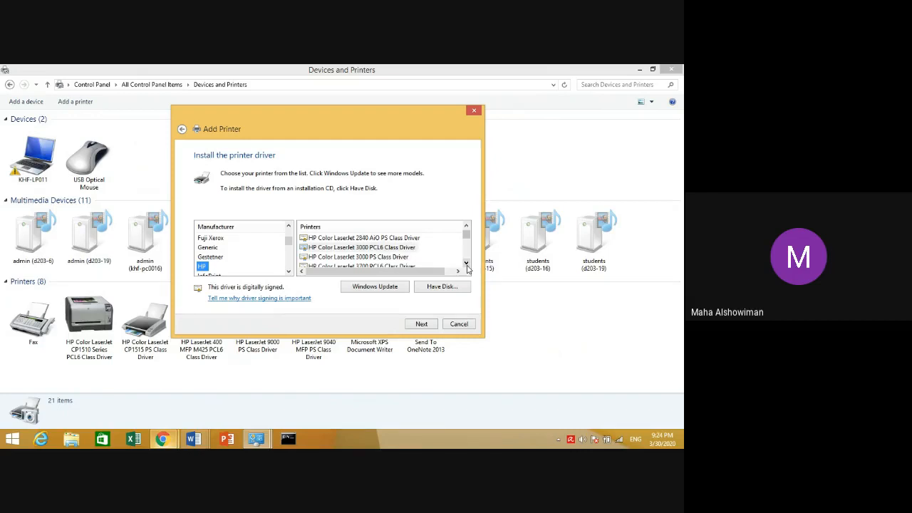
pyautogui.click(392, 257)
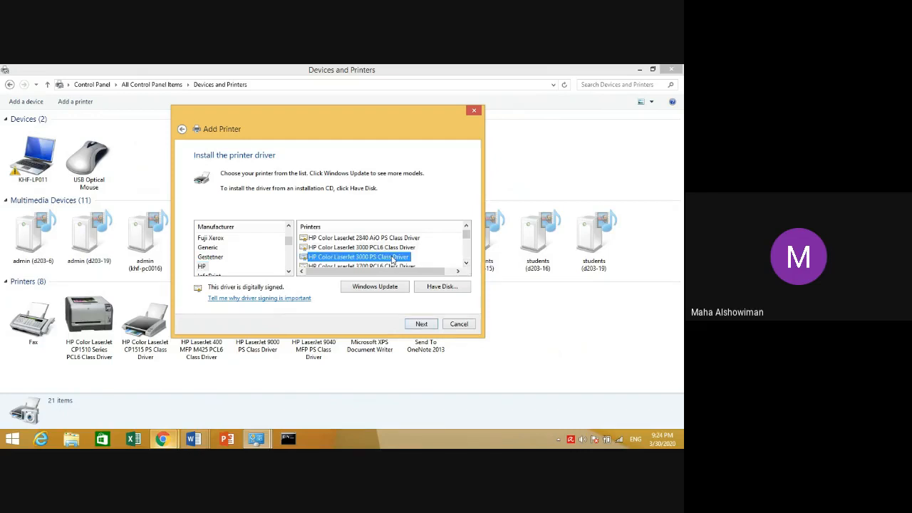
pyautogui.click(422, 325)
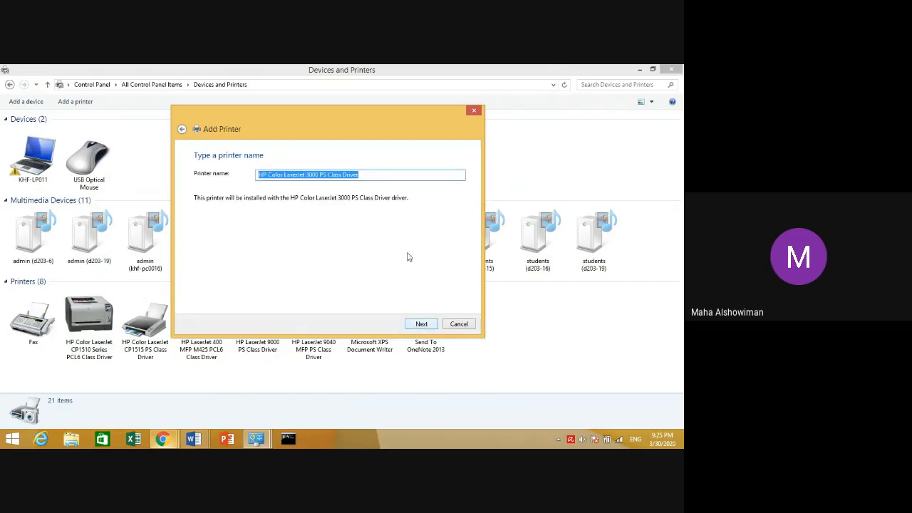
# - Accept the suggested printer name, share the printer on the network under the suggested share name, and finish the installation
pyautogui.moveTo(371, 121); pyautogui.dragTo(495, 102)
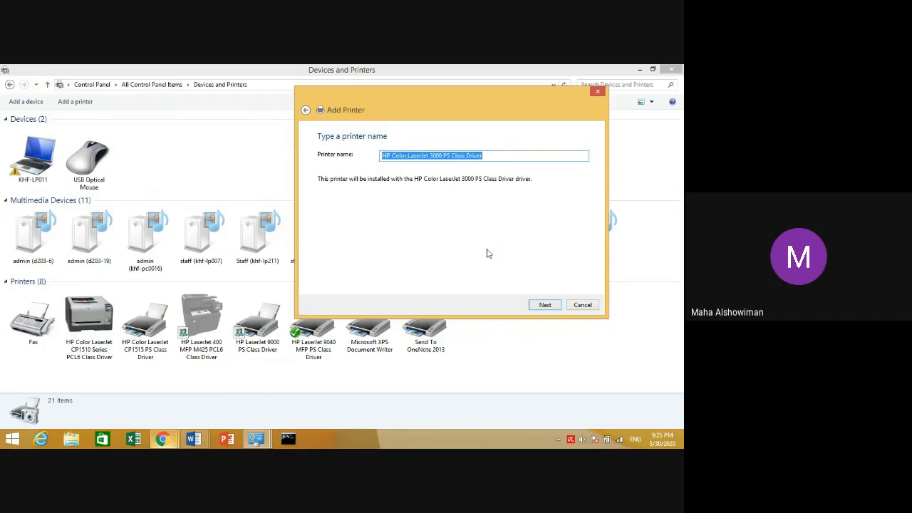
pyautogui.click(545, 307)
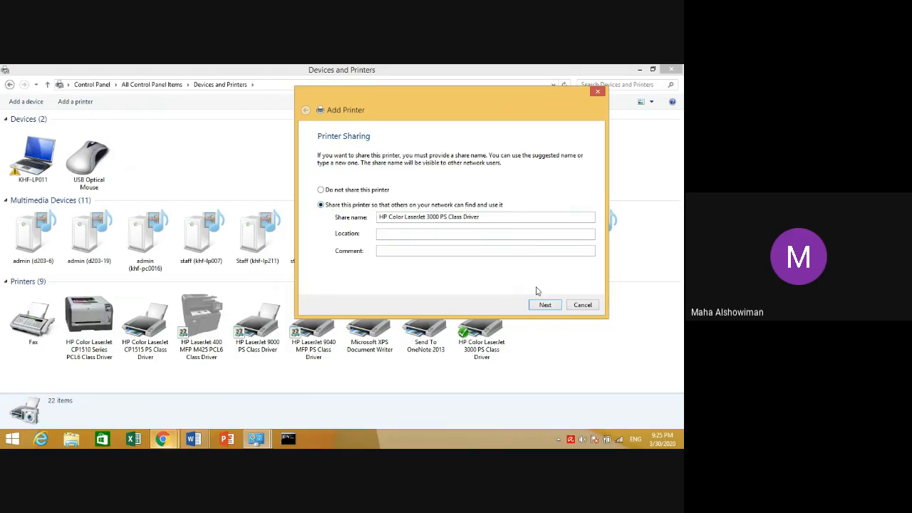
pyautogui.click(550, 311)
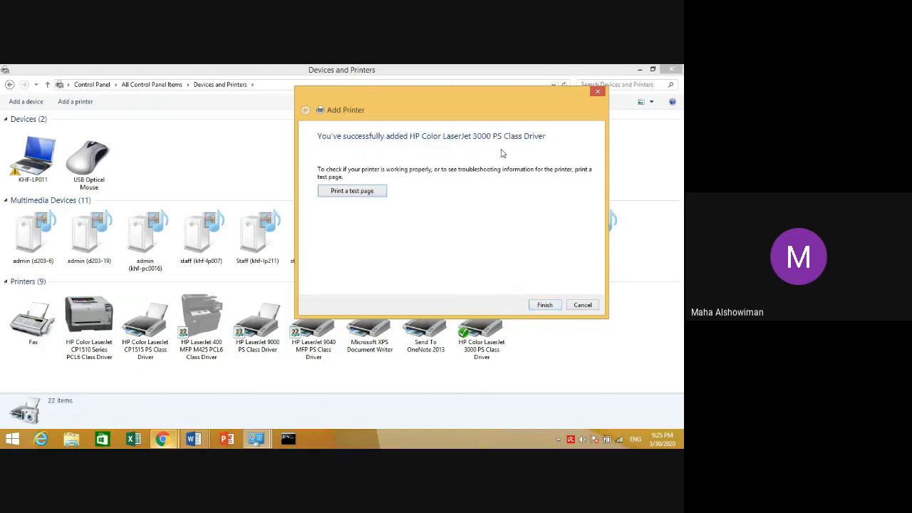
pyautogui.click(550, 308)
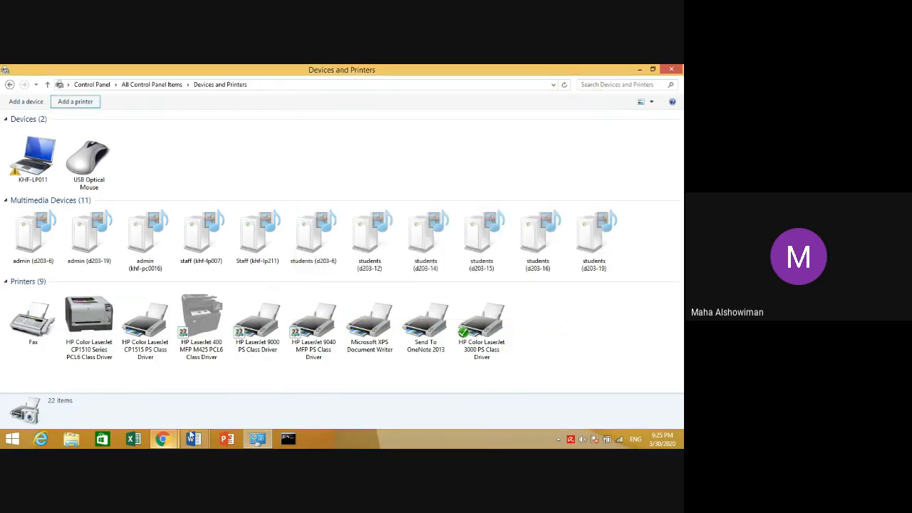
# - Switch to the Word document "Connect your printer wirelessly and do the following" to read the administrator permission task, and return to Devices and Printers
pyautogui.click(193, 438)
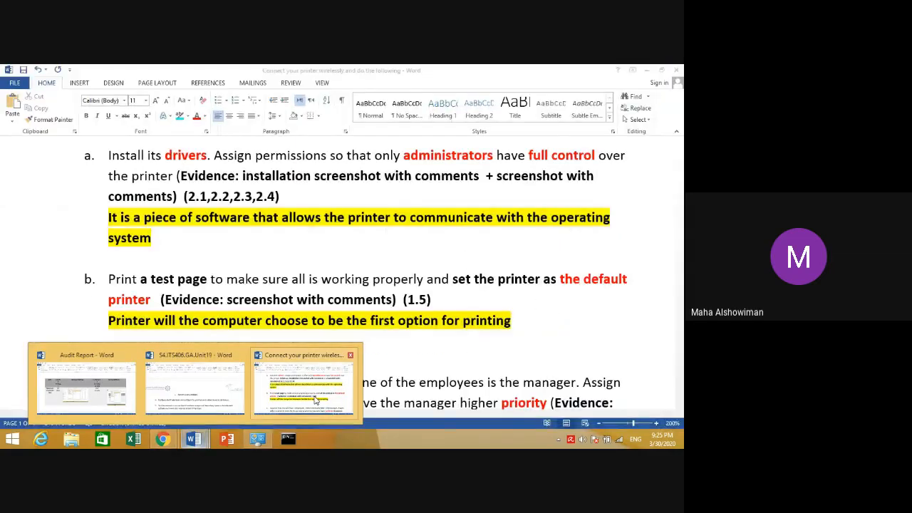
pyautogui.click(314, 399)
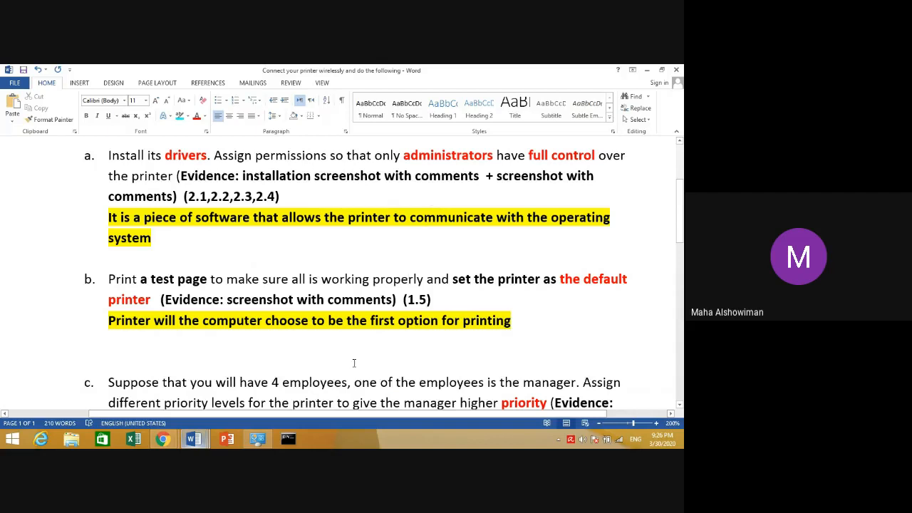
pyautogui.click(269, 445)
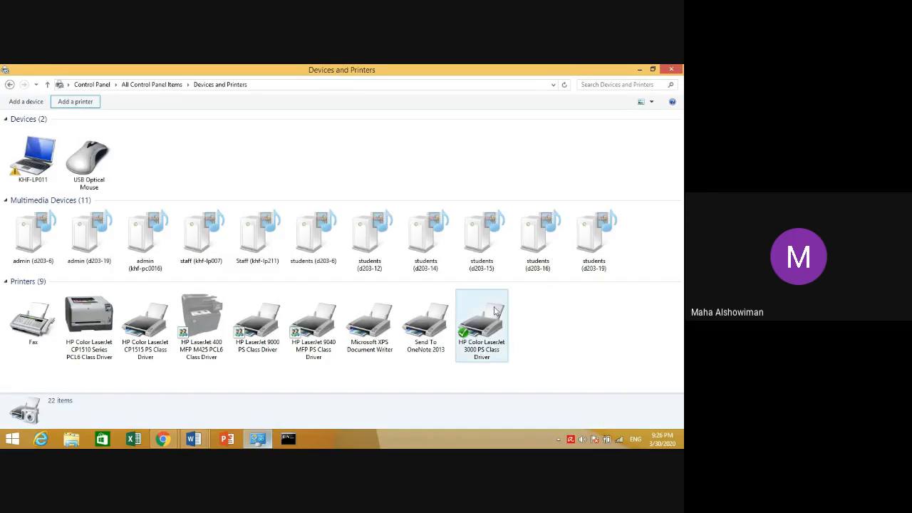
# - In the HP Color LaserJet 3000 PS Class Driver security properties, allow Administrators to Print, Manage this printer and Manage documents, and confirm
pyautogui.click(474, 330)
pyautogui.rightClick(479, 324)
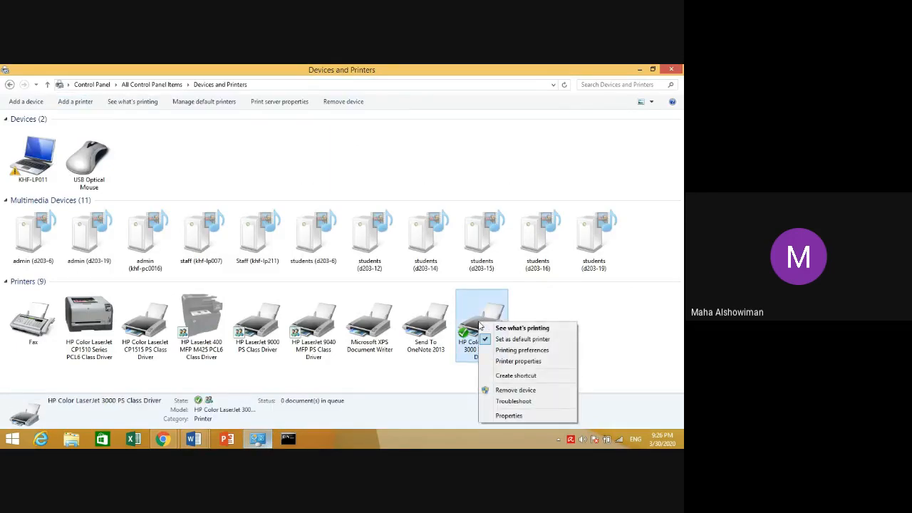
pyautogui.click(512, 361)
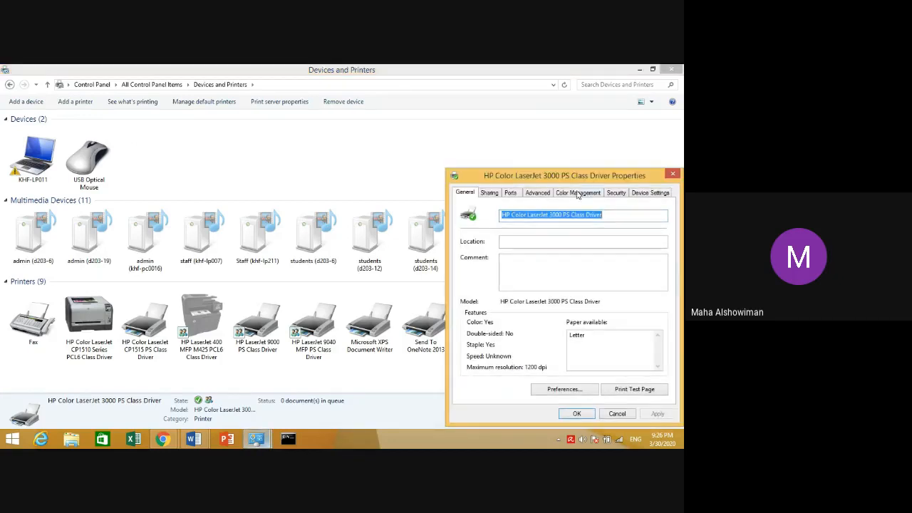
pyautogui.moveTo(572, 176); pyautogui.dragTo(408, 120)
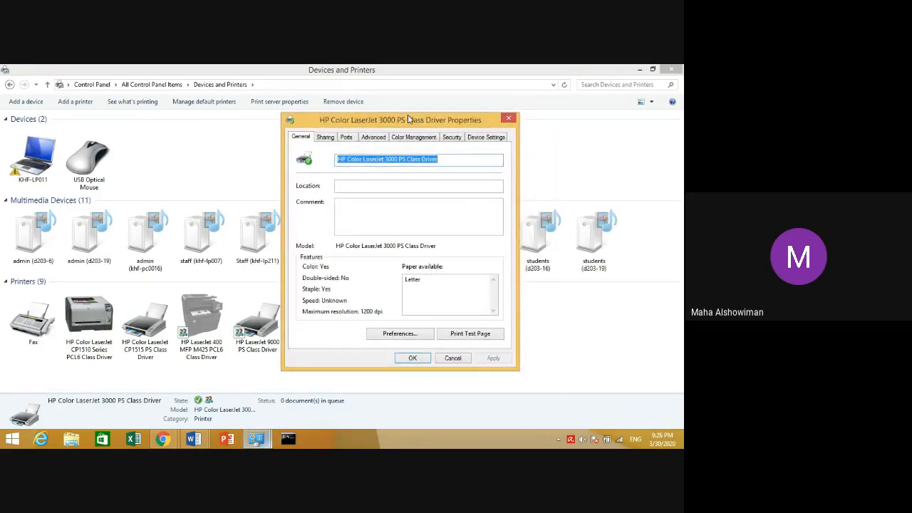
pyautogui.click(452, 139)
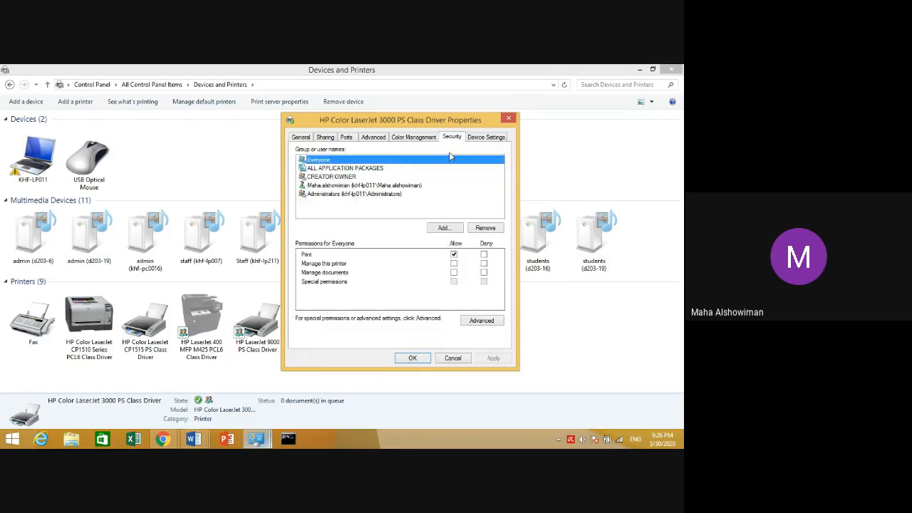
pyautogui.click(330, 196)
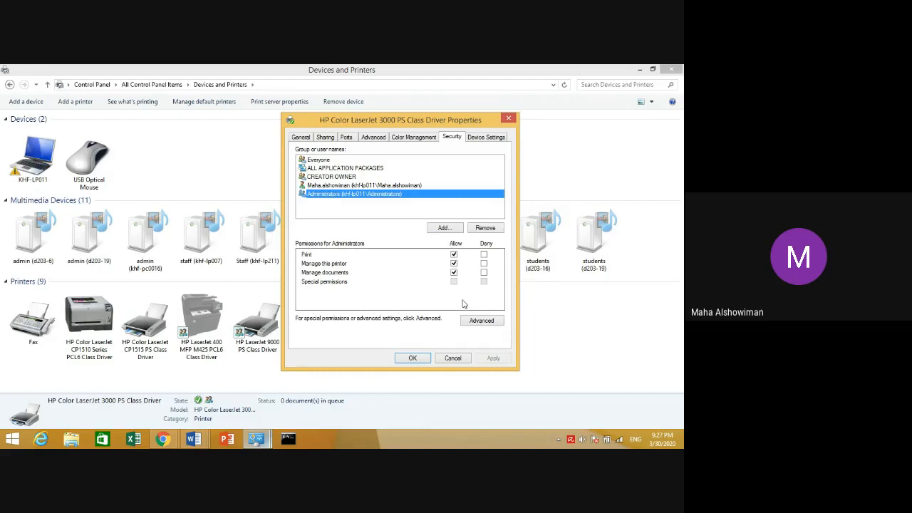
pyautogui.click(453, 272)
pyautogui.click(415, 359)
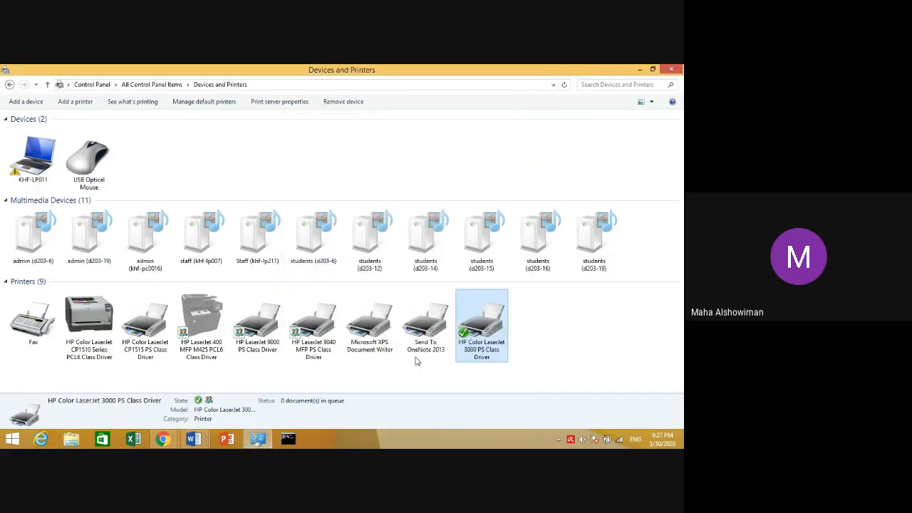
# - Switch to the Word task document to read the test page and default printer task, and return to Devices and Printers
pyautogui.click(194, 439)
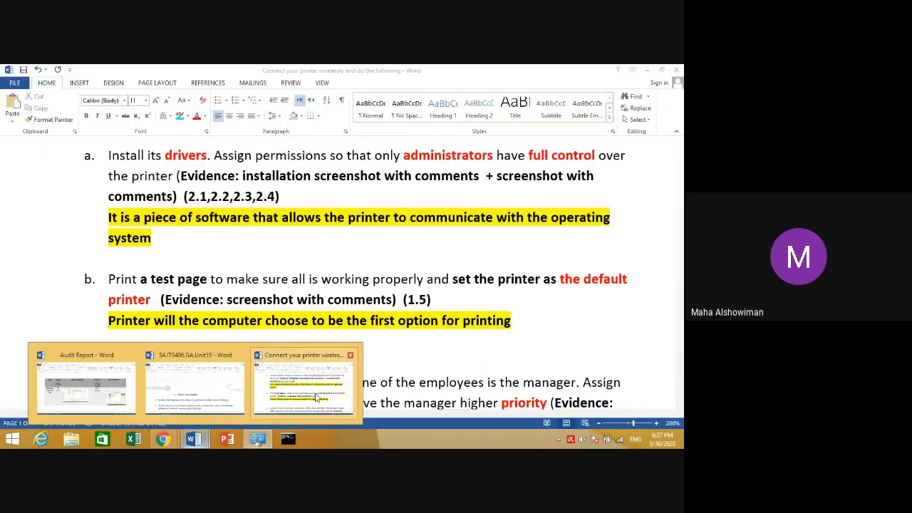
pyautogui.click(316, 397)
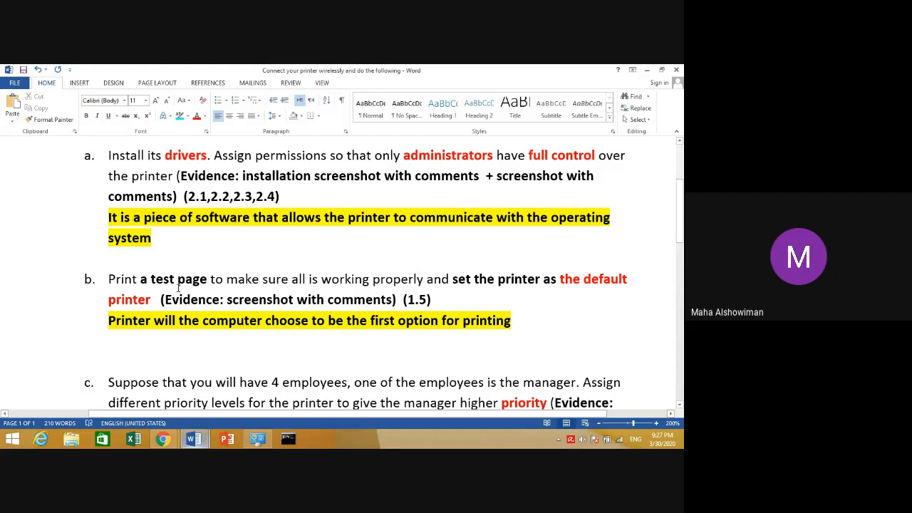
pyautogui.click(646, 70)
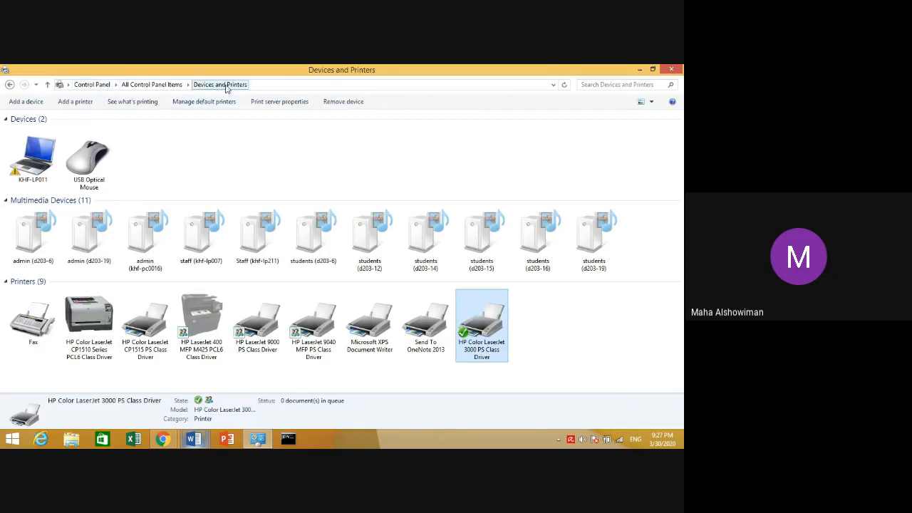
# - Print a test page from the HP Color LaserJet 3000 PS Class Driver printer properties and dismiss the message
pyautogui.rightClick(477, 312)
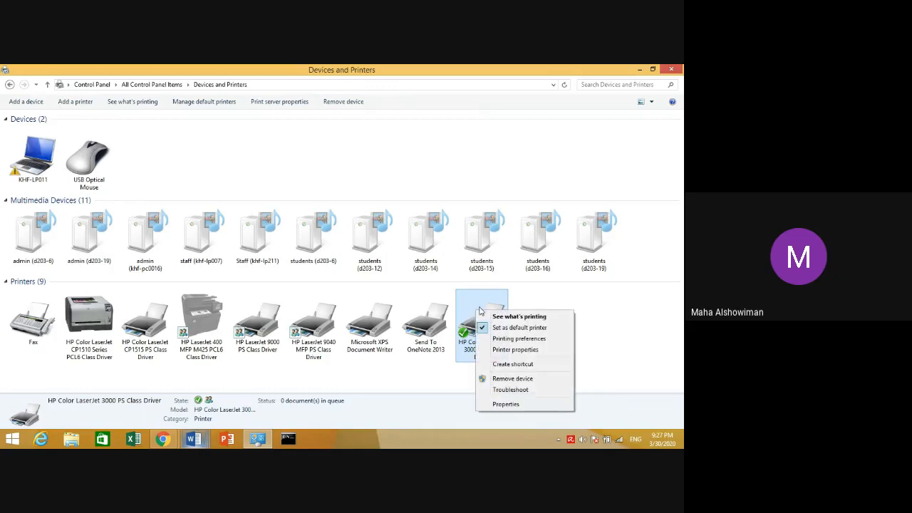
pyautogui.click(542, 350)
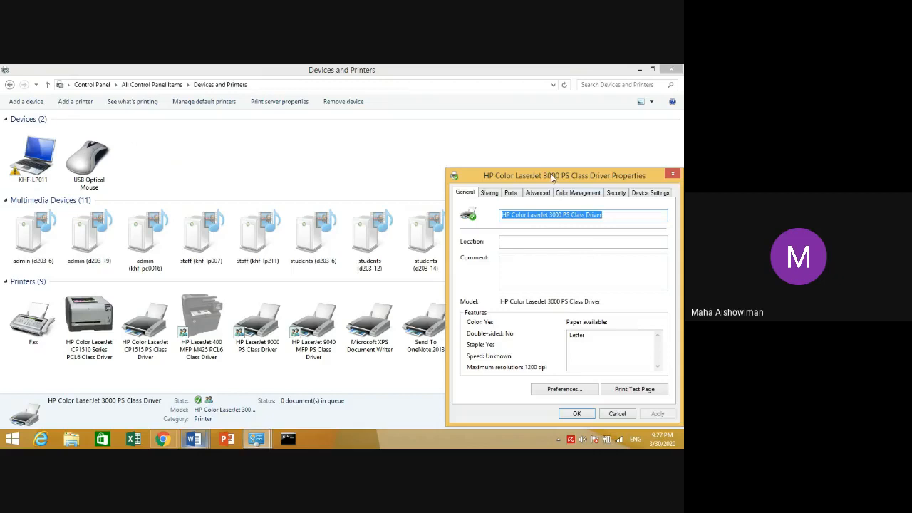
pyautogui.moveTo(549, 176); pyautogui.dragTo(347, 112)
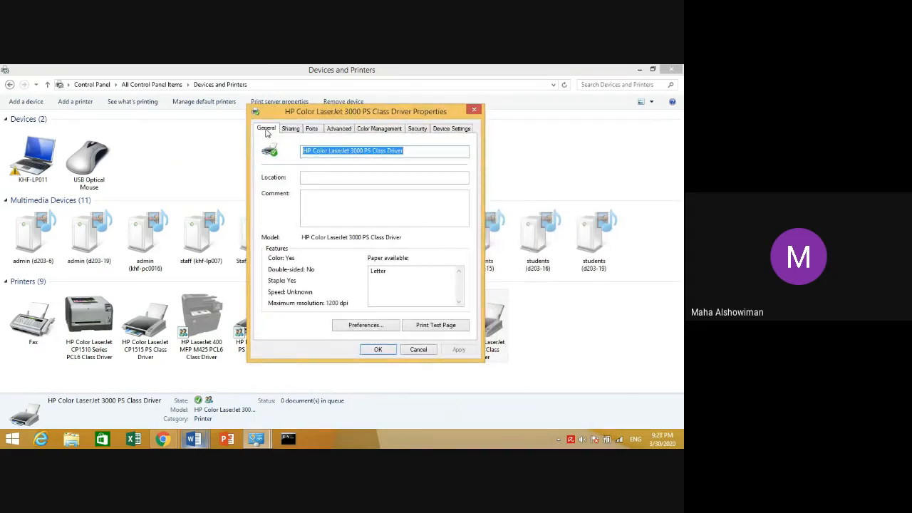
pyautogui.click(432, 329)
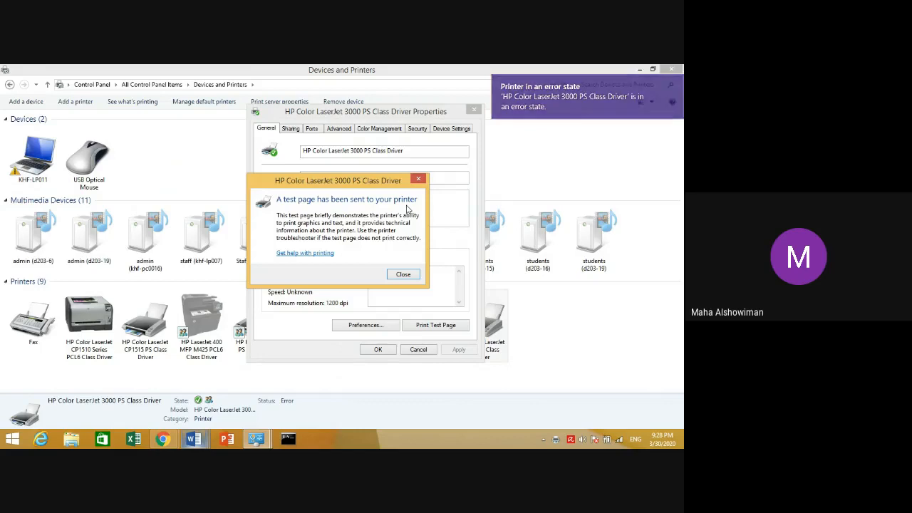
pyautogui.click(403, 274)
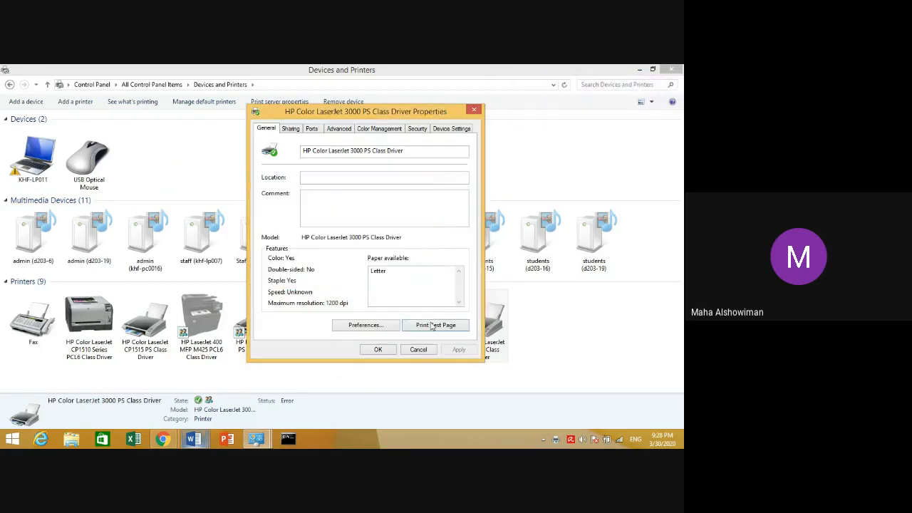
# - Close the printer properties, reread the default printer task in Word, and check the HP Color LaserJet 3000 PS Class Driver's default printer option
pyautogui.click(418, 349)
pyautogui.moveTo(201, 440)
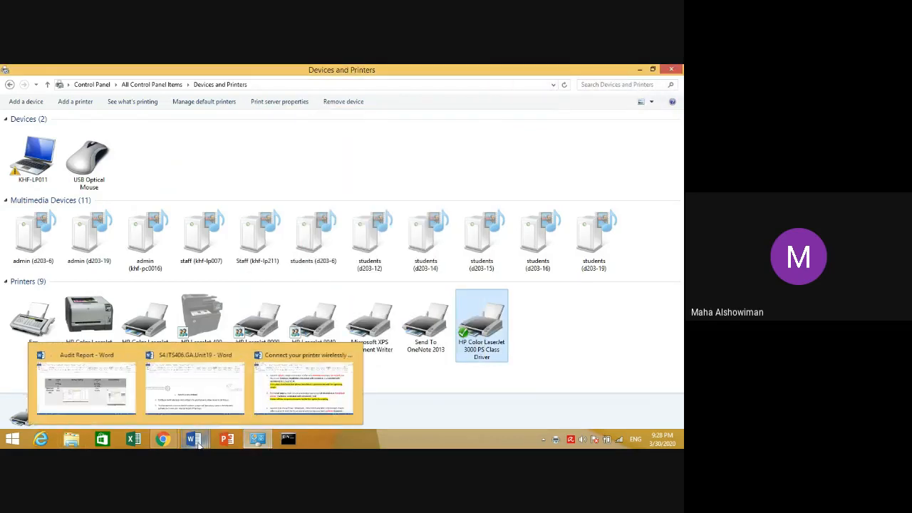
pyautogui.click(295, 401)
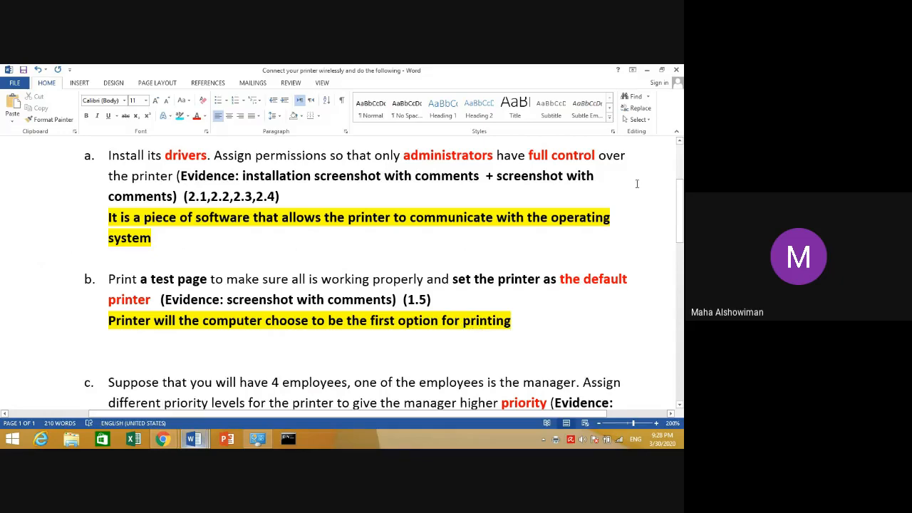
pyautogui.click(646, 70)
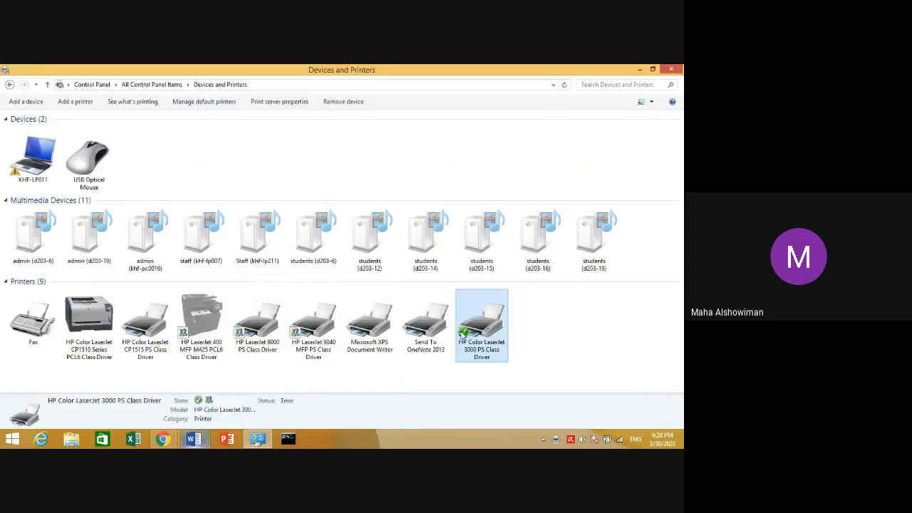
pyautogui.rightClick(488, 317)
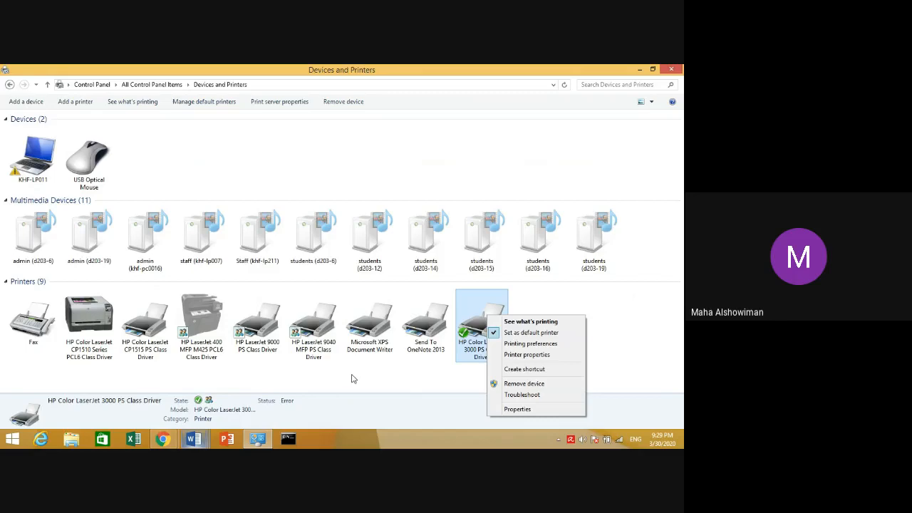
# - Switch to the Word task document to read task c on giving the manager higher printer priority, and return to Devices and Printers
pyautogui.moveTo(193, 438)
pyautogui.click(298, 398)
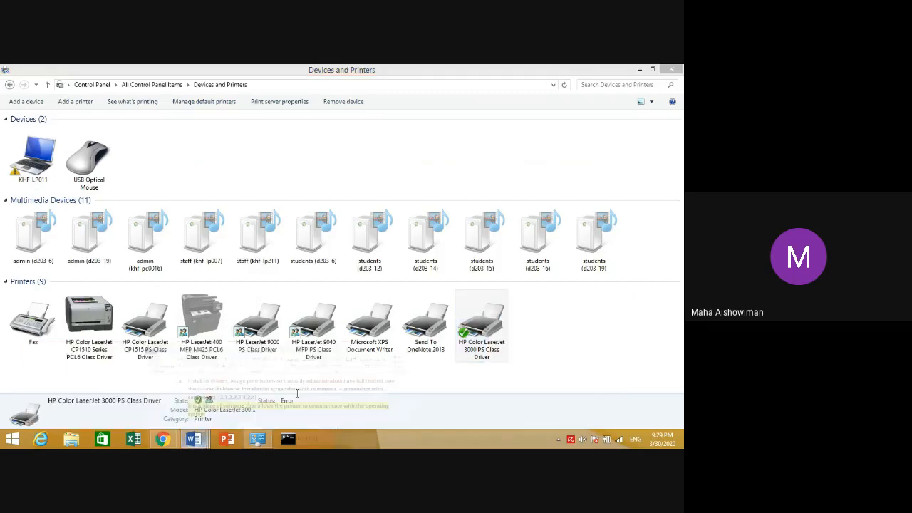
pyautogui.scroll(-3, 309, 348)
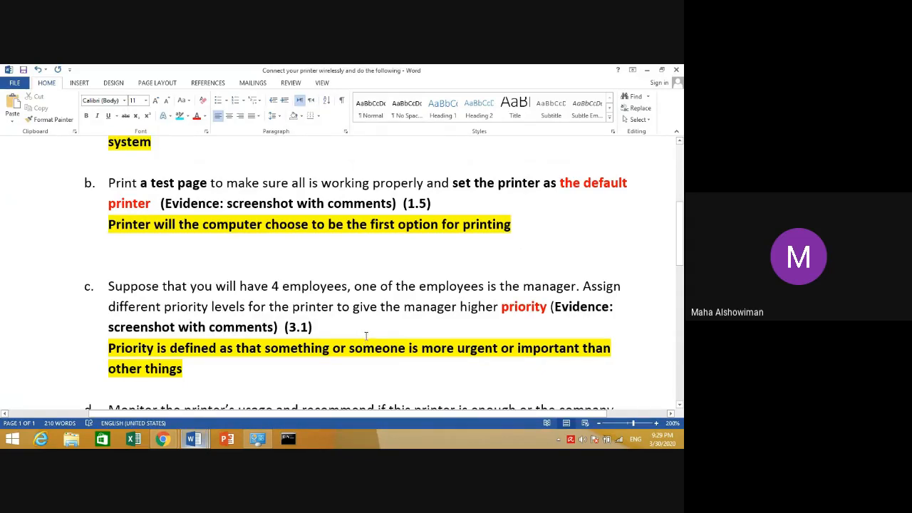
pyautogui.scroll(-2, 366, 335)
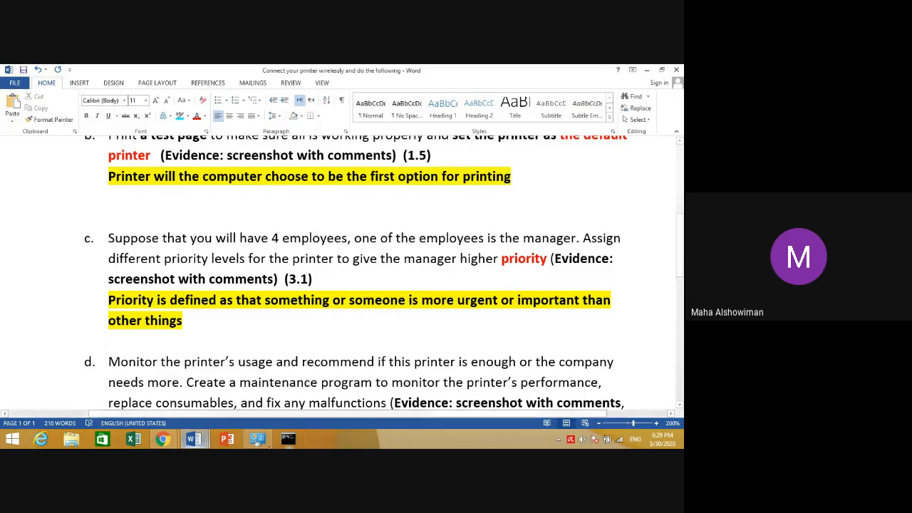
pyautogui.click(257, 438)
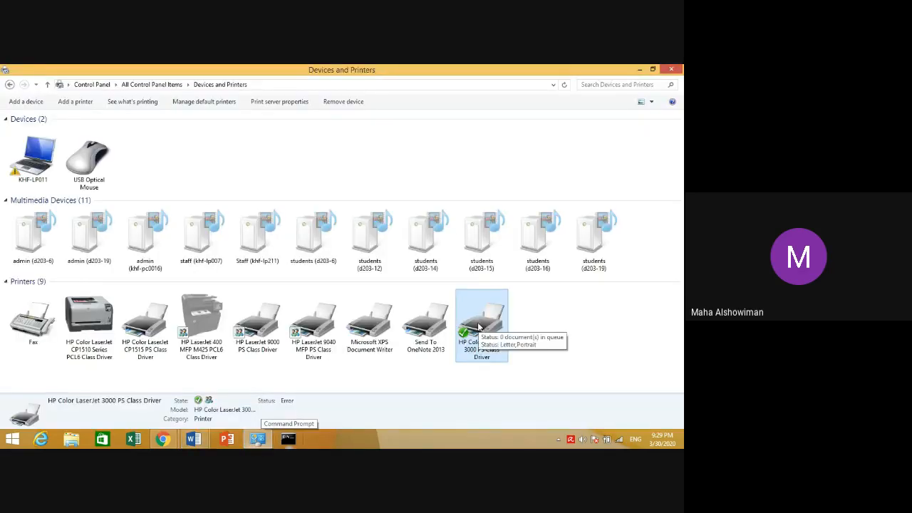
# - Examine the priority setting in the advanced printer properties of the HP Color LaserJet 3000 PS Class Driver, and close the dialog
pyautogui.rightClick(480, 327)
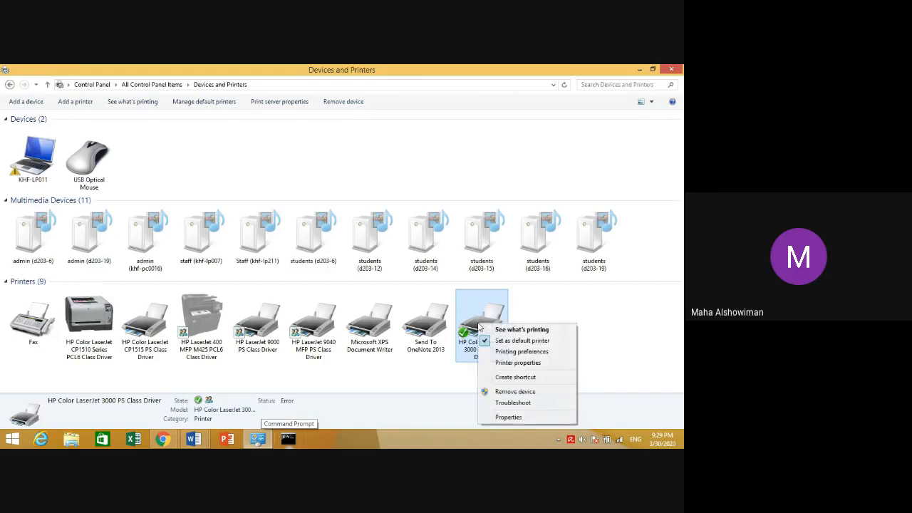
pyautogui.click(503, 367)
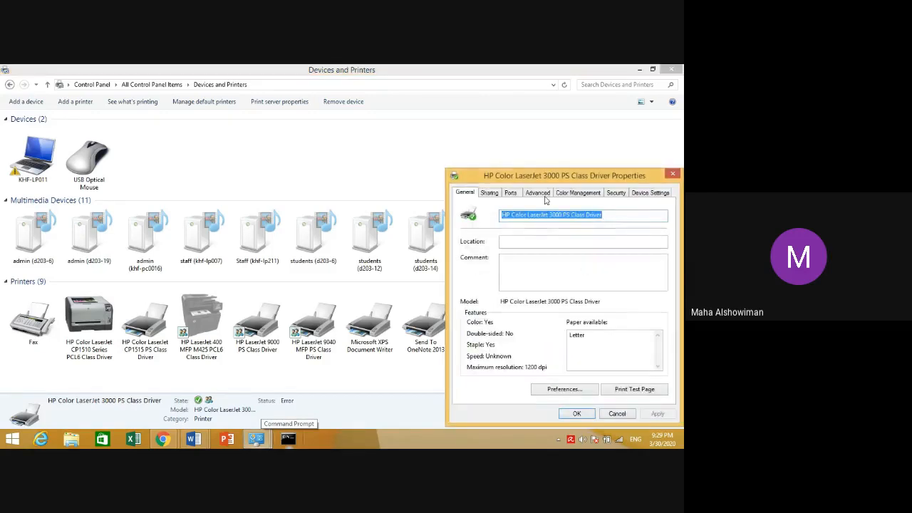
pyautogui.moveTo(543, 176); pyautogui.dragTo(335, 111)
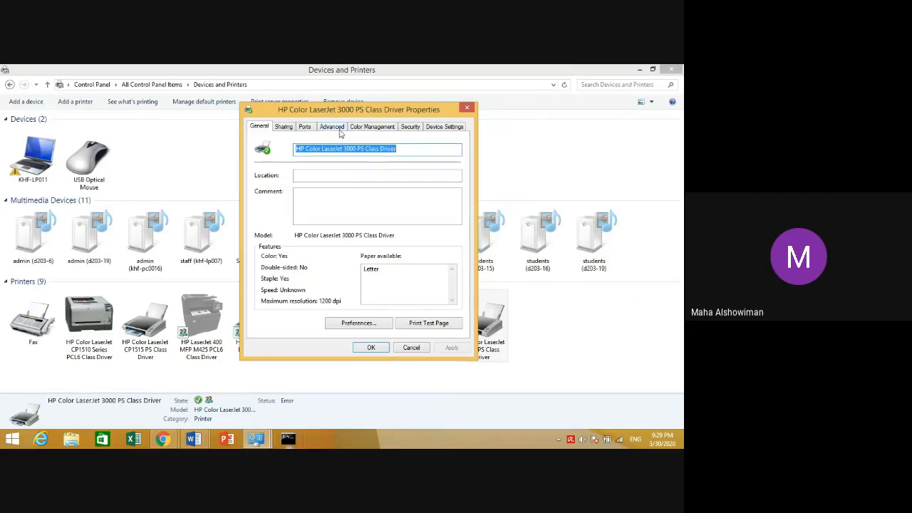
pyautogui.click(339, 133)
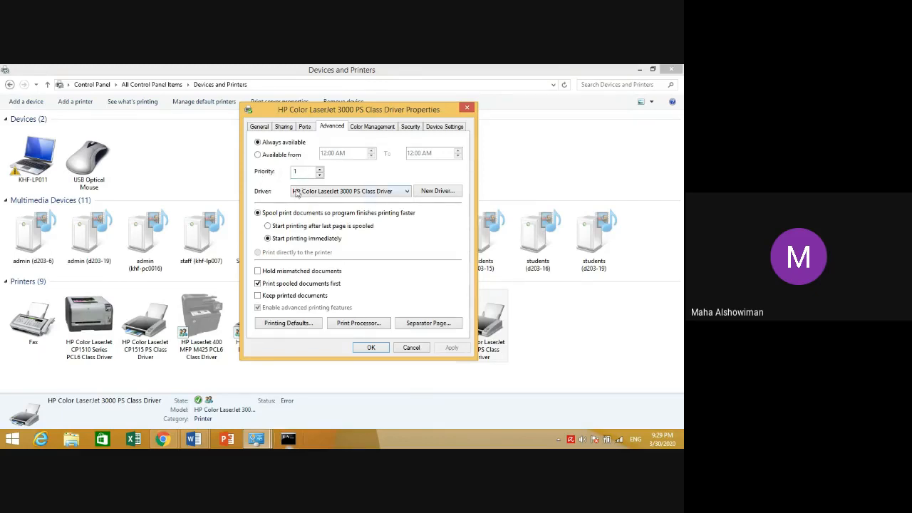
pyautogui.click(371, 347)
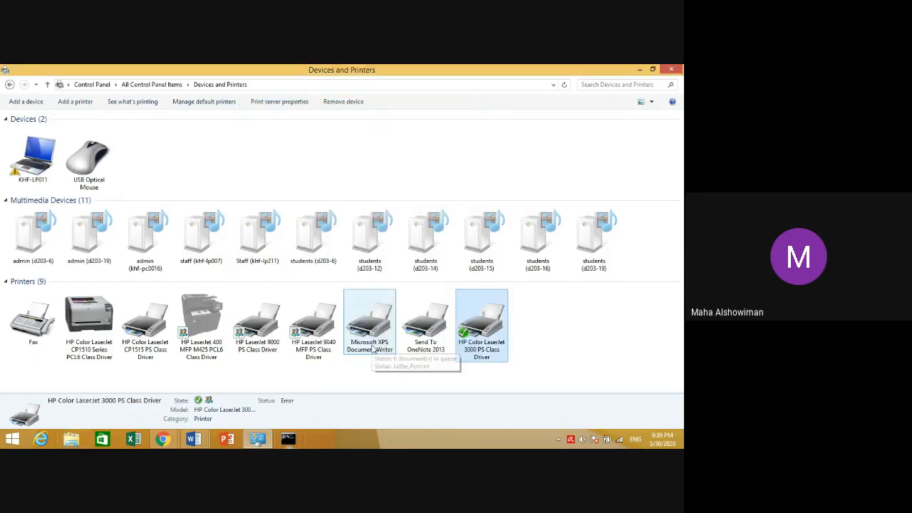
# - Switch to the Word task document to read task d on monitoring printer usage and maintenance, and return to Devices and Printers
pyautogui.click(193, 439)
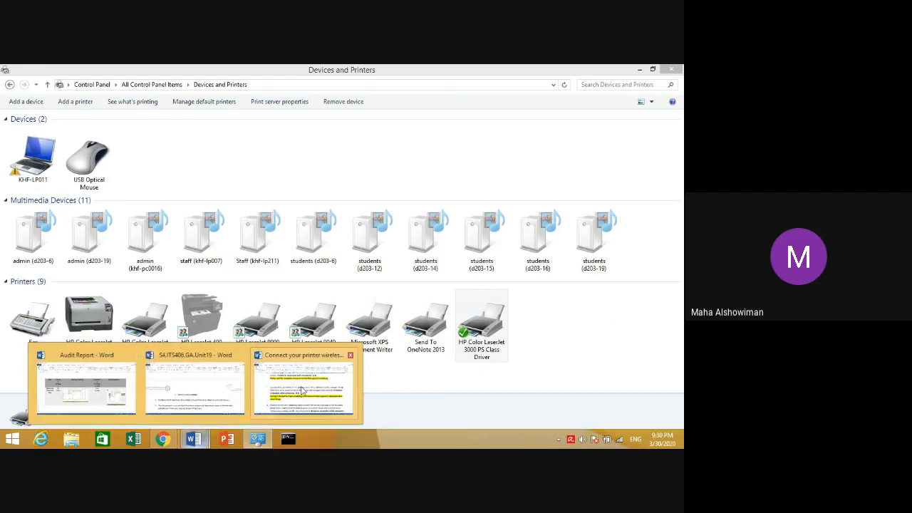
pyautogui.click(301, 388)
pyautogui.scroll(-3, 296, 367)
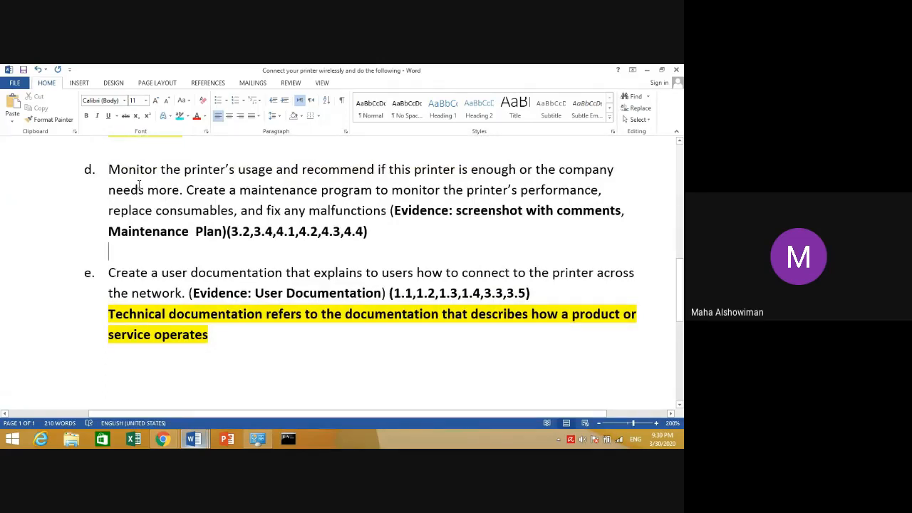
pyautogui.click(646, 74)
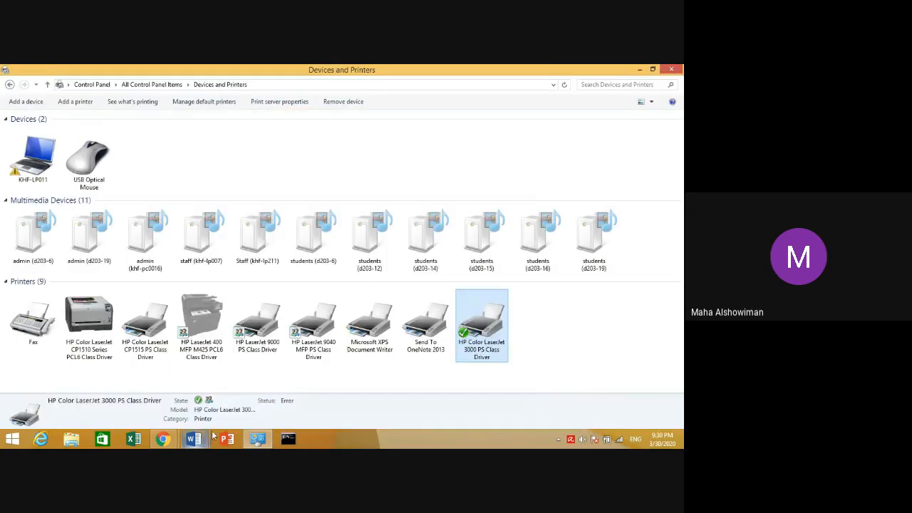
# - Open Print Management from the Control Panel's Administrative Tools and maximize its window
pyautogui.rightClick(12, 438)
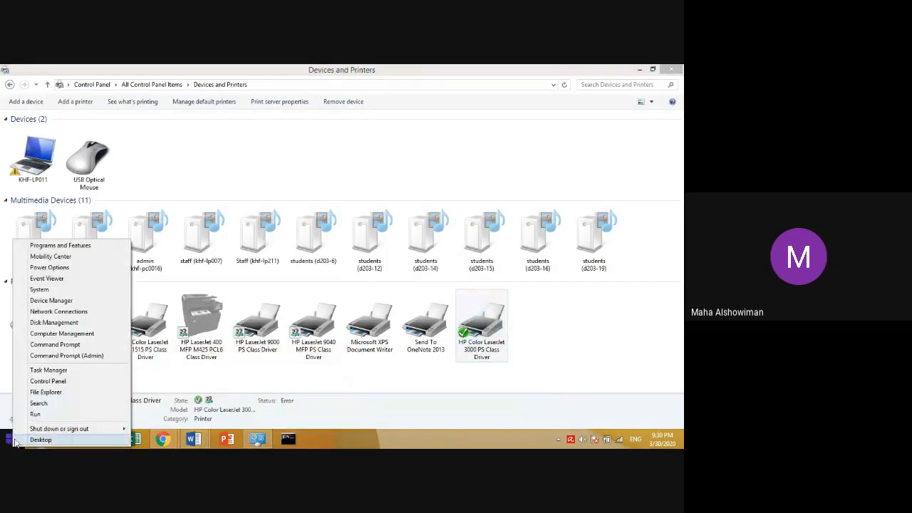
pyautogui.click(40, 382)
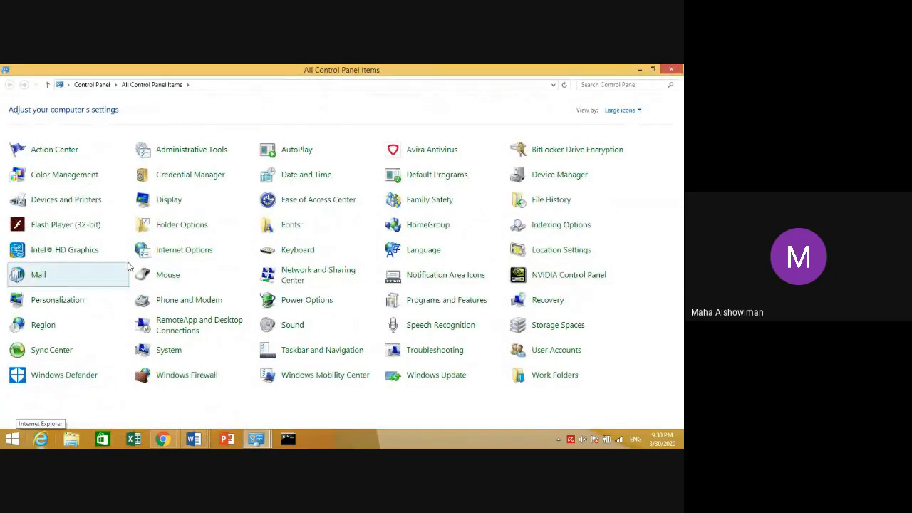
pyautogui.click(176, 157)
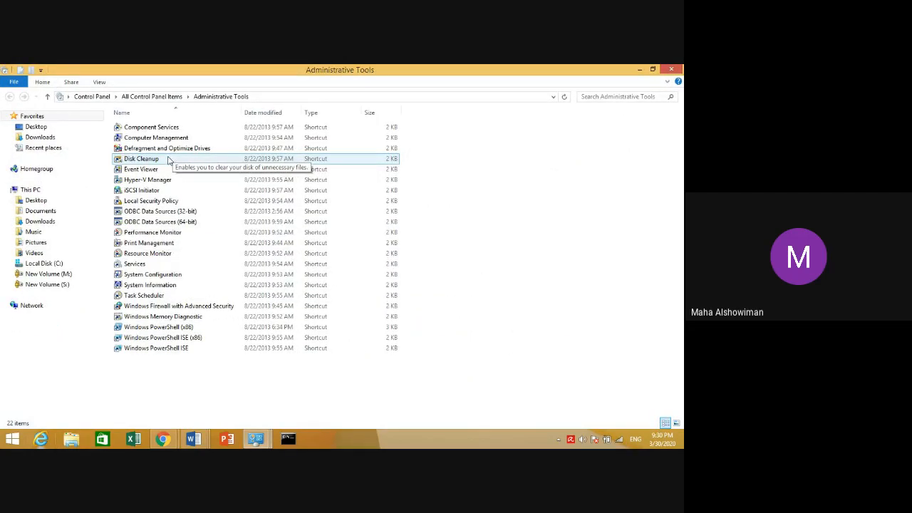
pyautogui.doubleClick(133, 247)
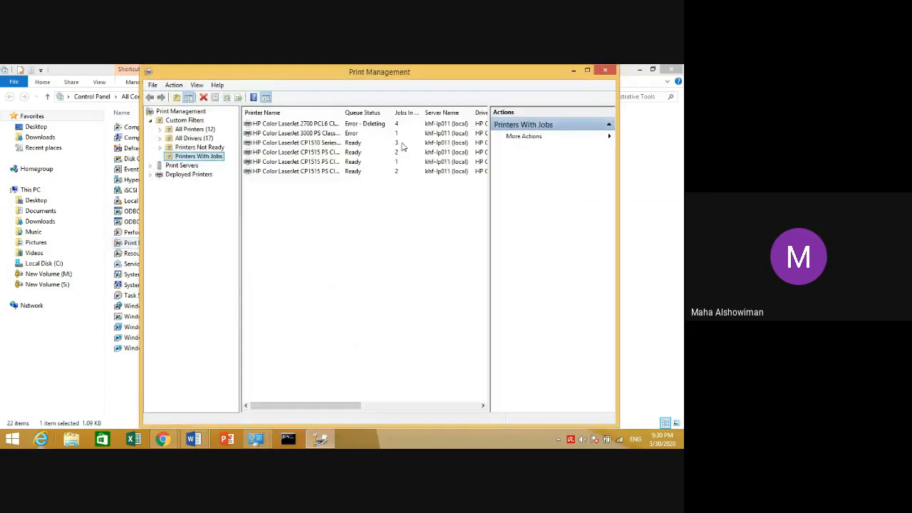
pyautogui.moveTo(382, 74); pyautogui.dragTo(344, 92)
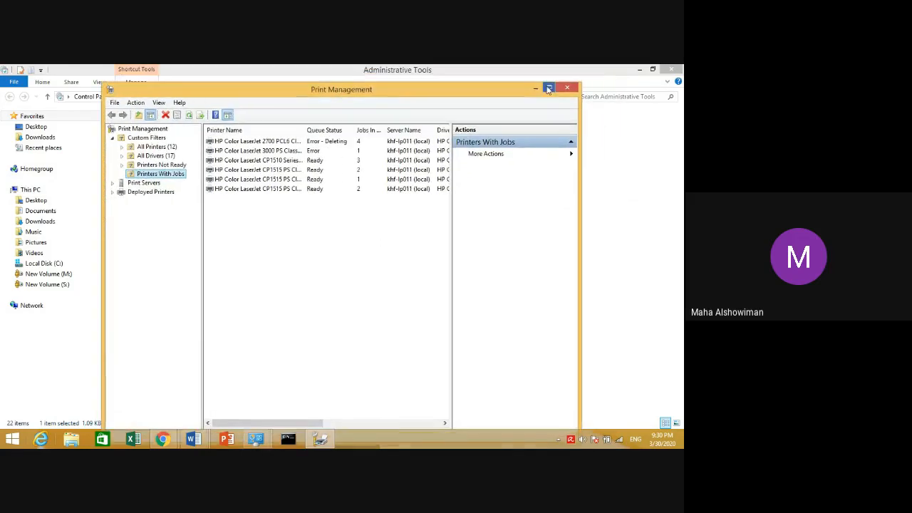
pyautogui.click(549, 89)
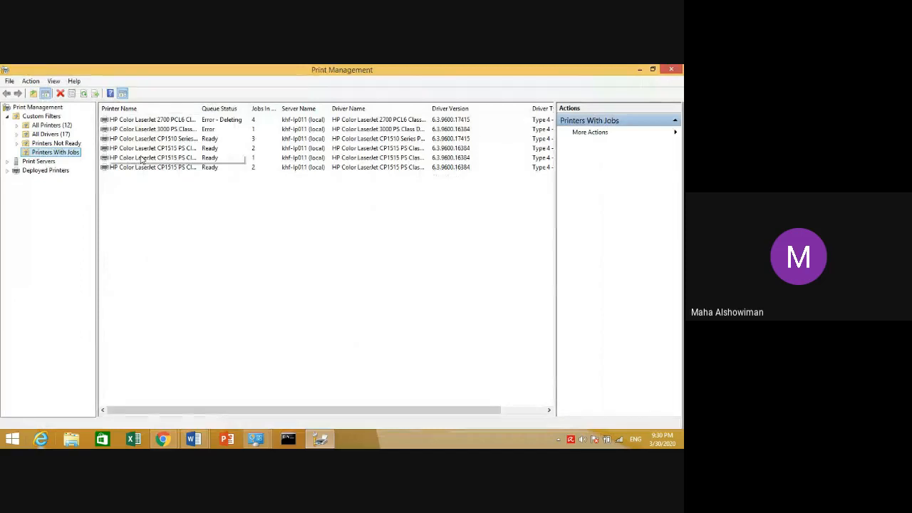
# - Review the All Printers, All Drivers, Printers Not Ready and Printers With Jobs filters, and close Print Management
pyautogui.click(49, 126)
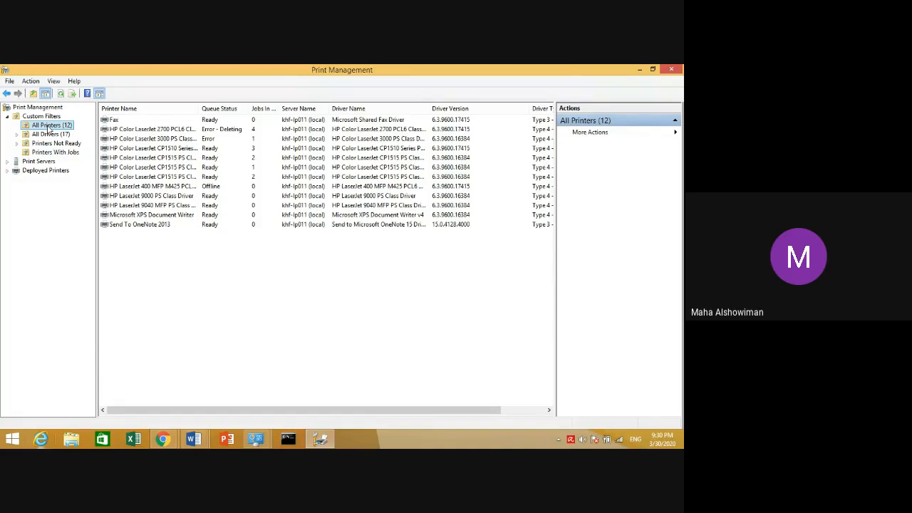
pyautogui.click(49, 135)
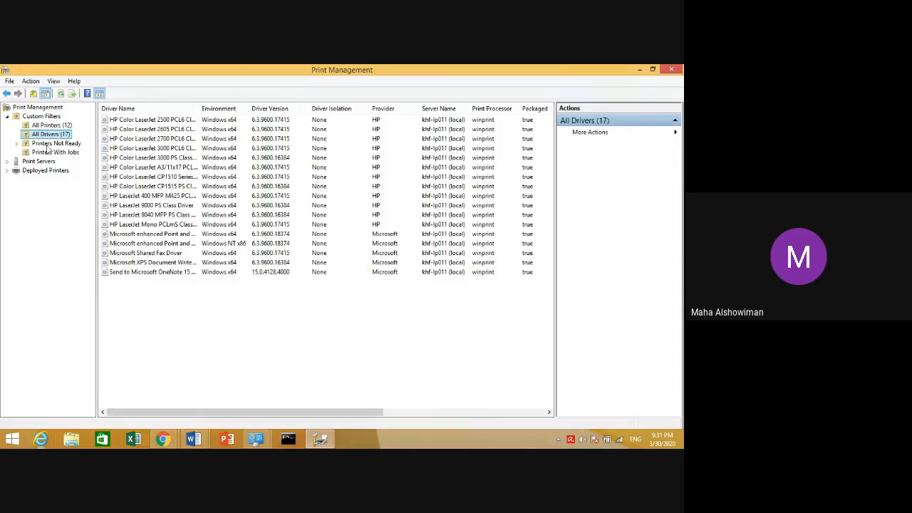
pyautogui.click(51, 143)
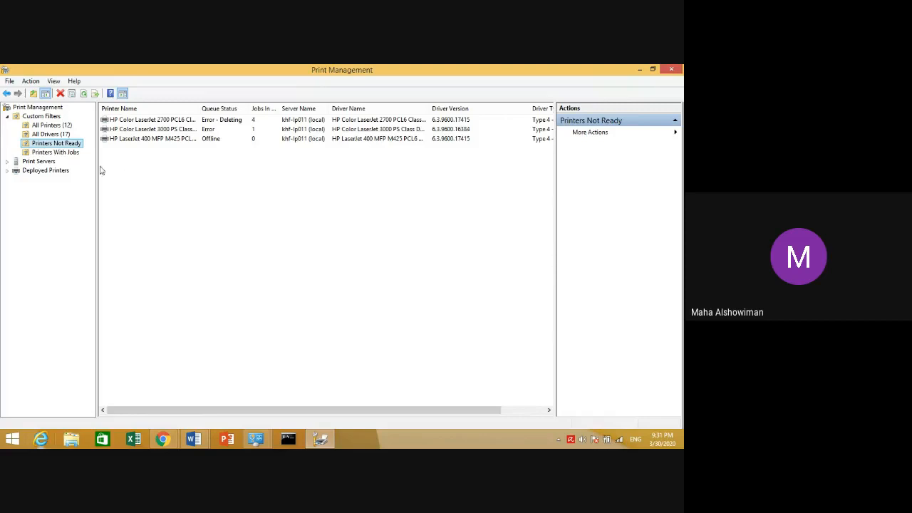
pyautogui.click(62, 153)
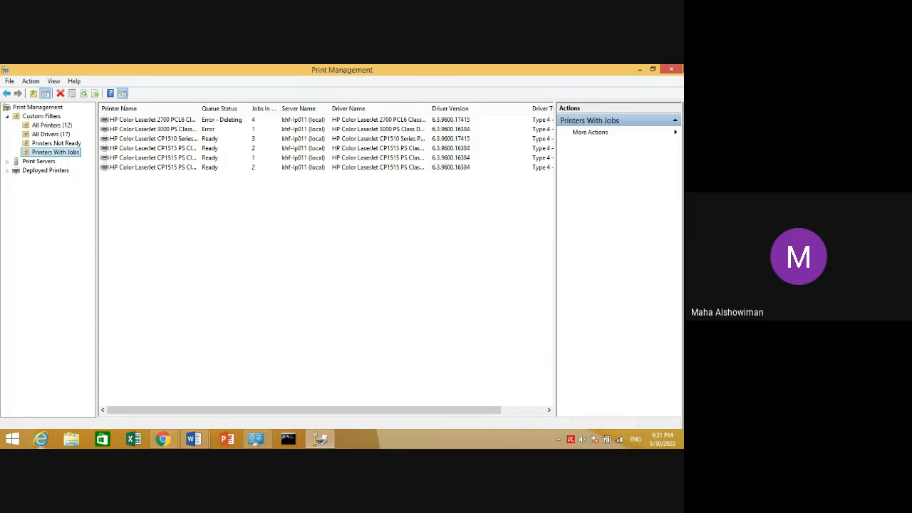
pyautogui.moveTo(680, 67)
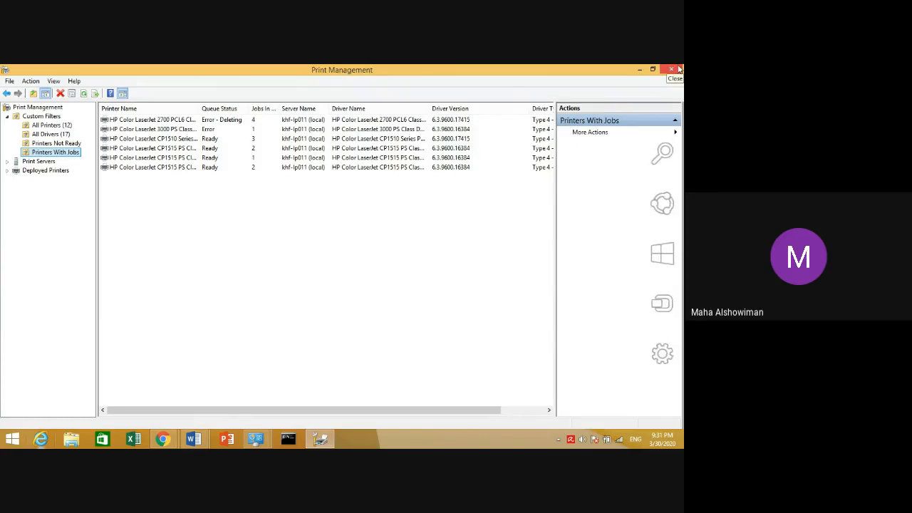
pyautogui.click(678, 69)
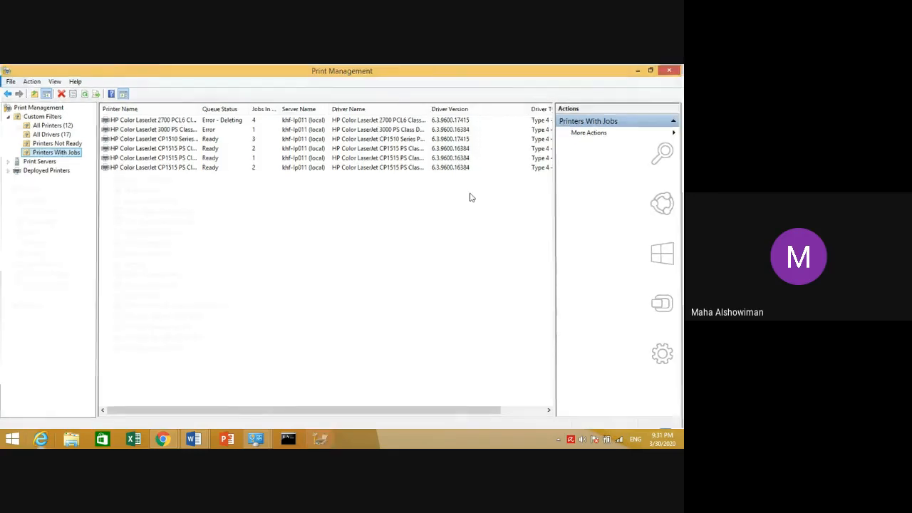
# - Switch to the Word task document and read task e on creating user documentation for connecting to the printer
pyautogui.moveTo(200, 440)
pyautogui.click(287, 368)
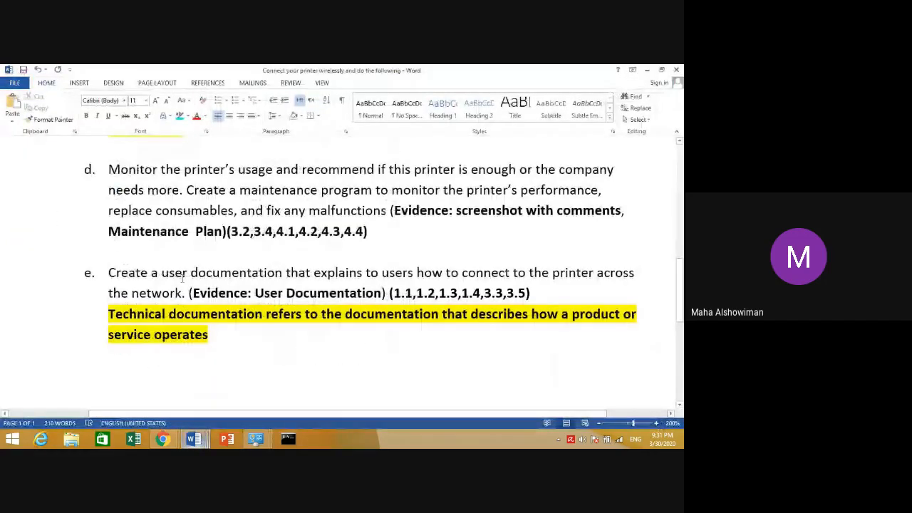
pyautogui.scroll(-1, 263, 269)
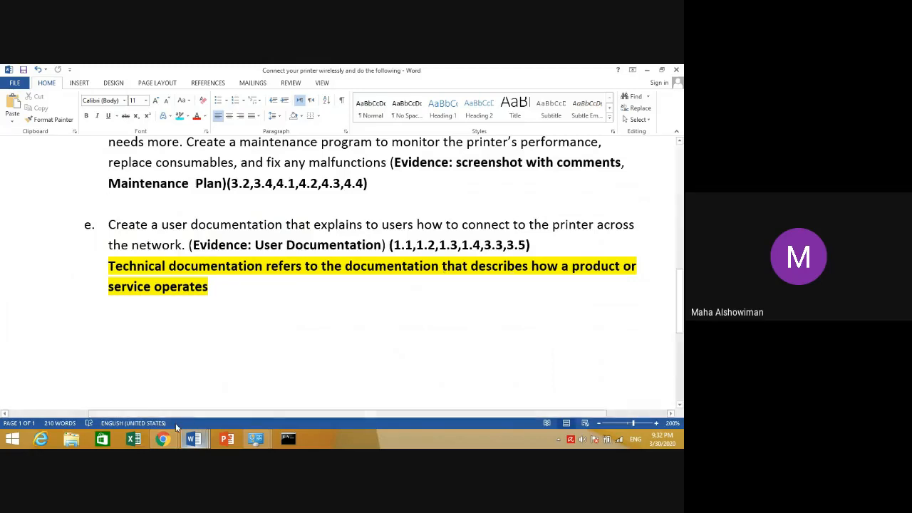
# - Switch to the Google Meet call in Chrome and bring up the meeting options that include stopping the recording
pyautogui.moveTo(162, 438)
pyautogui.click(111, 395)
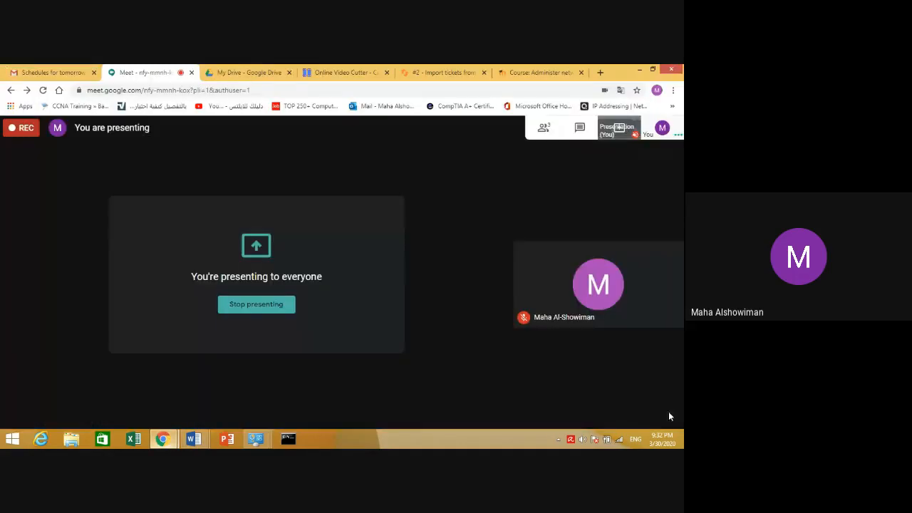
pyautogui.click(670, 411)
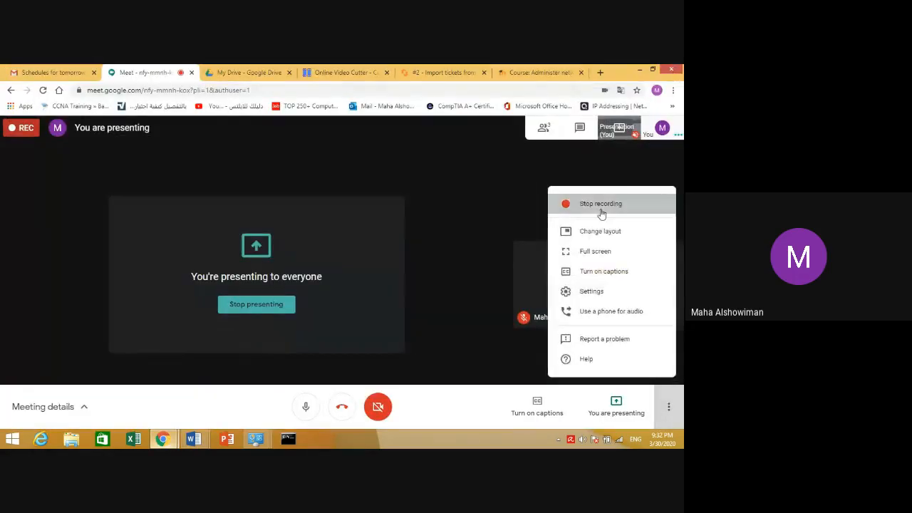